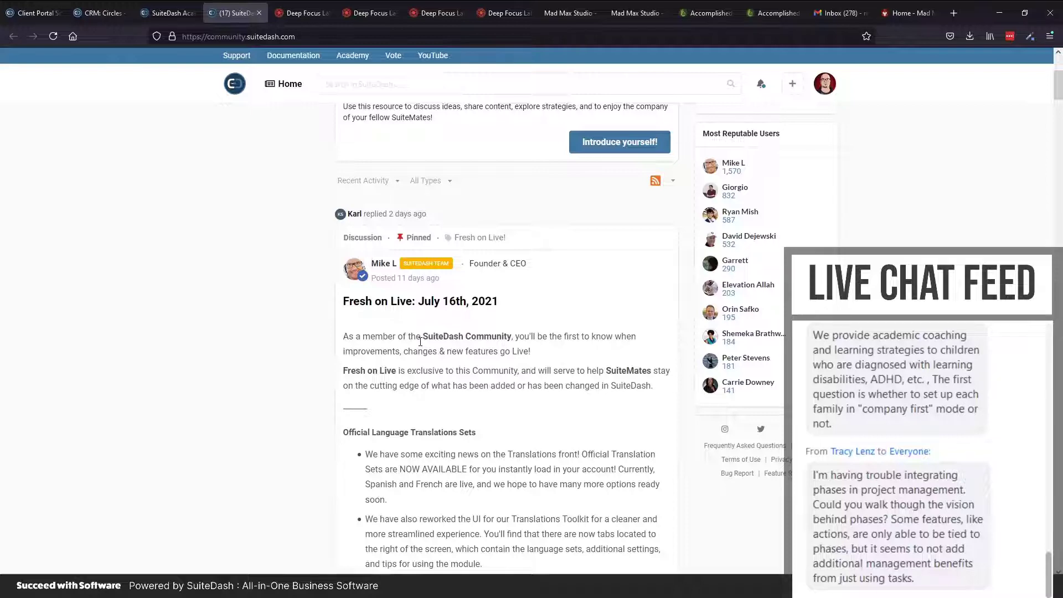
- Review the pinned "Fresh on Live: July 16th, 2021" post in the community feed and return to the feed's beginning
{"action": "scroll", "coordinate": [420, 342], "scroll_direction": "down", "scroll_amount": 2}
{"action": "scroll", "coordinate": [450, 407], "scroll_direction": "down", "scroll_amount": 2}
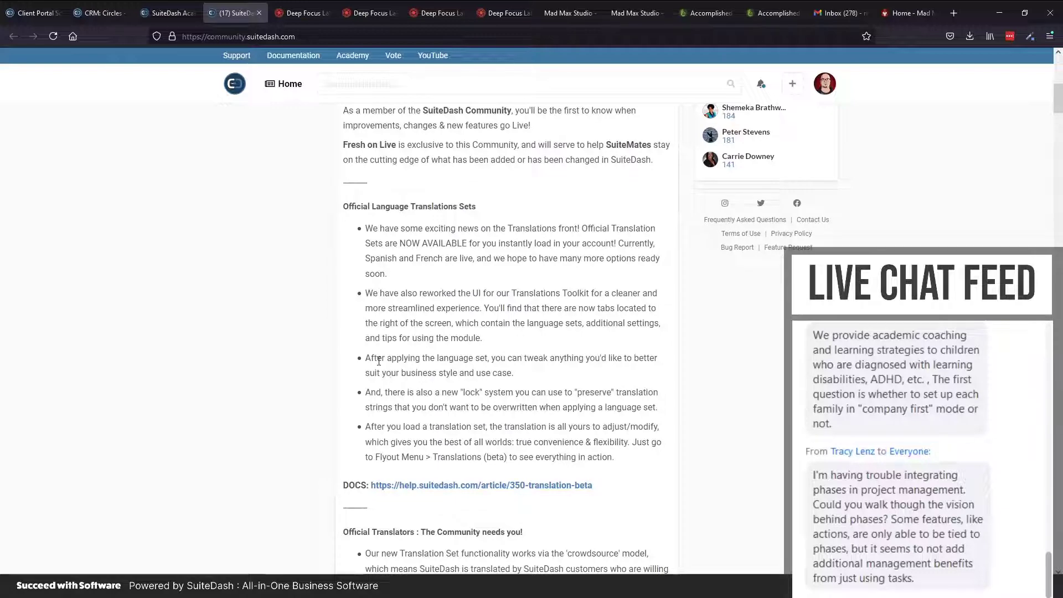
{"action": "scroll", "coordinate": [392, 354], "scroll_direction": "up", "scroll_amount": 5}
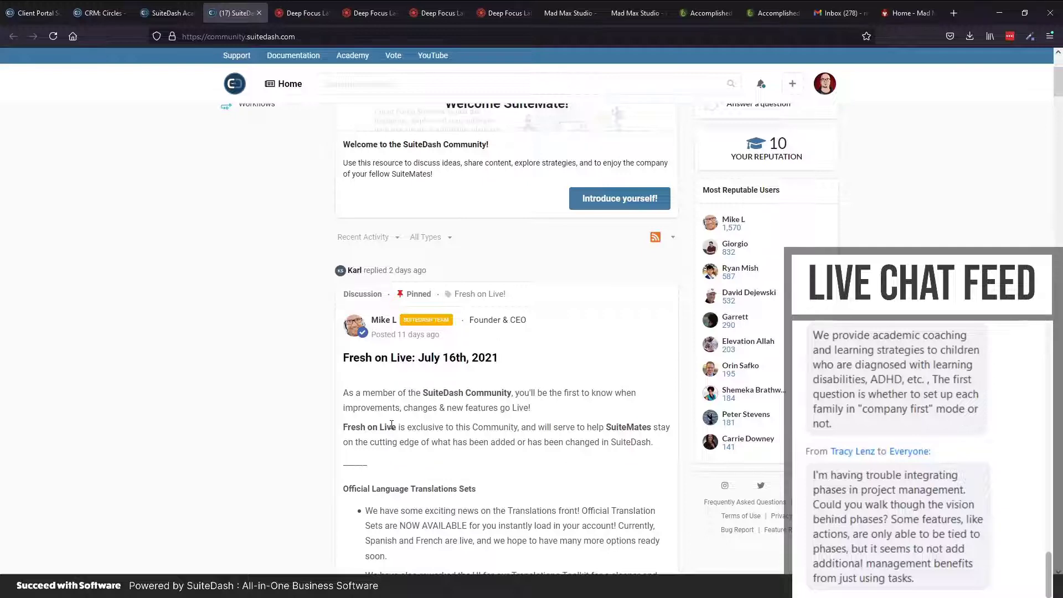
{"action": "scroll", "coordinate": [392, 424], "scroll_direction": "up", "scroll_amount": 3}
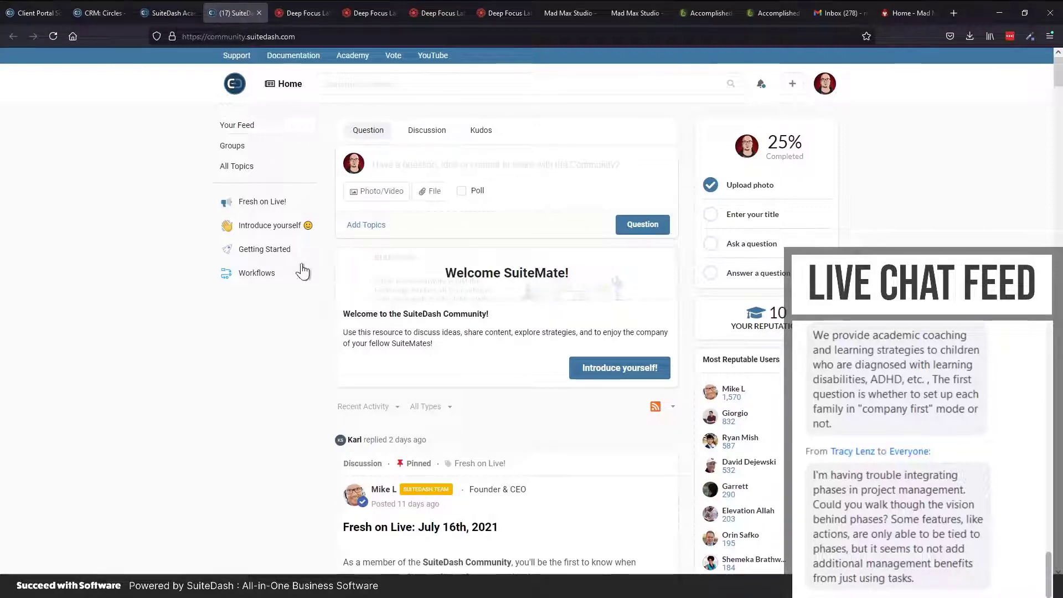
- View the CRM: Circles help article and return to the Deep Focus Labs portal to expand its Pages section
{"action": "left_click", "coordinate": [294, 14]}
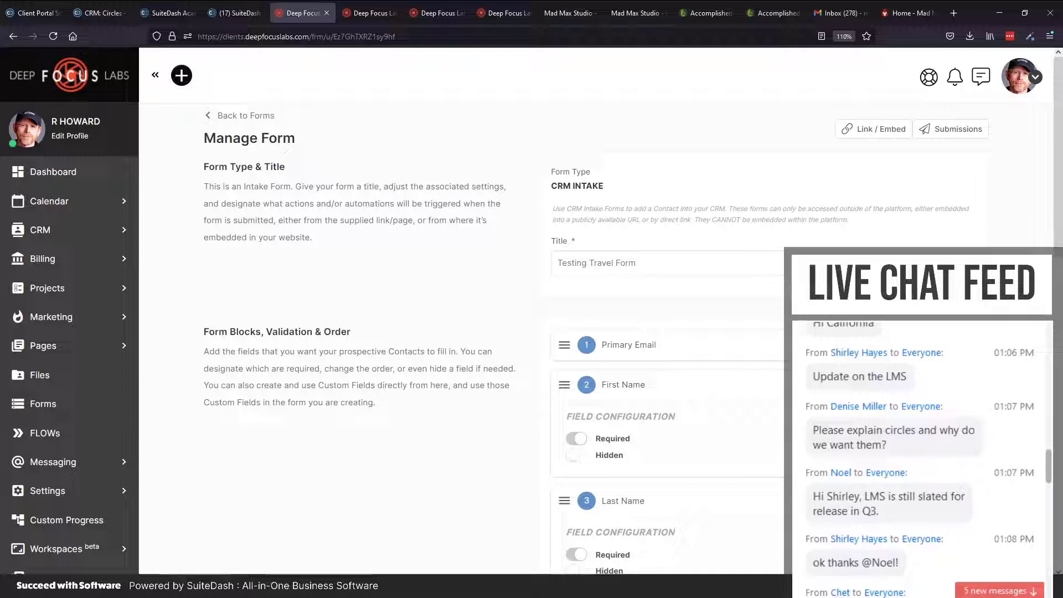
{"action": "left_click", "coordinate": [105, 13]}
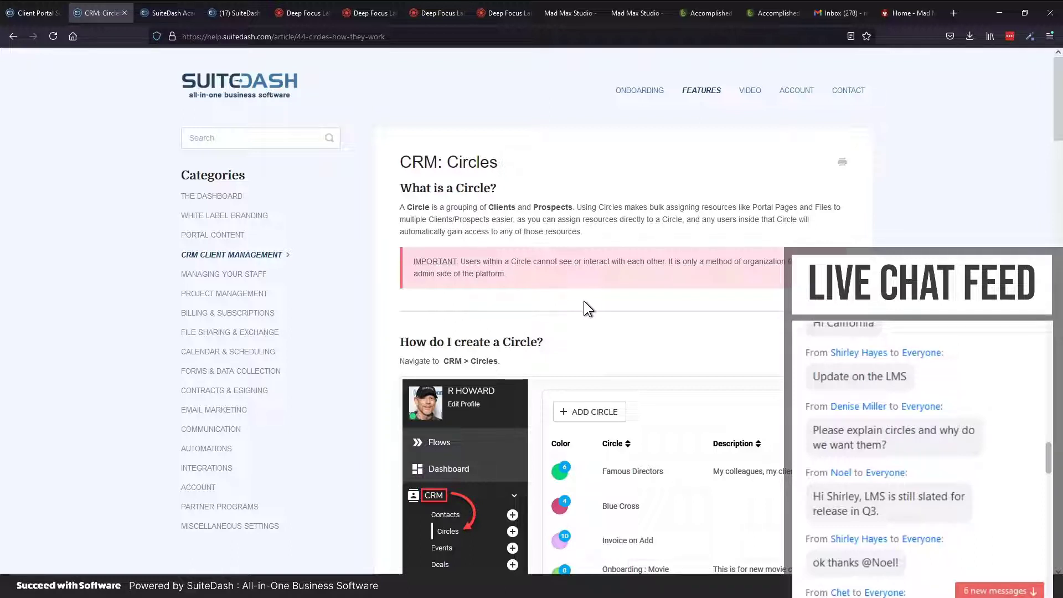
{"action": "left_click", "coordinate": [313, 18]}
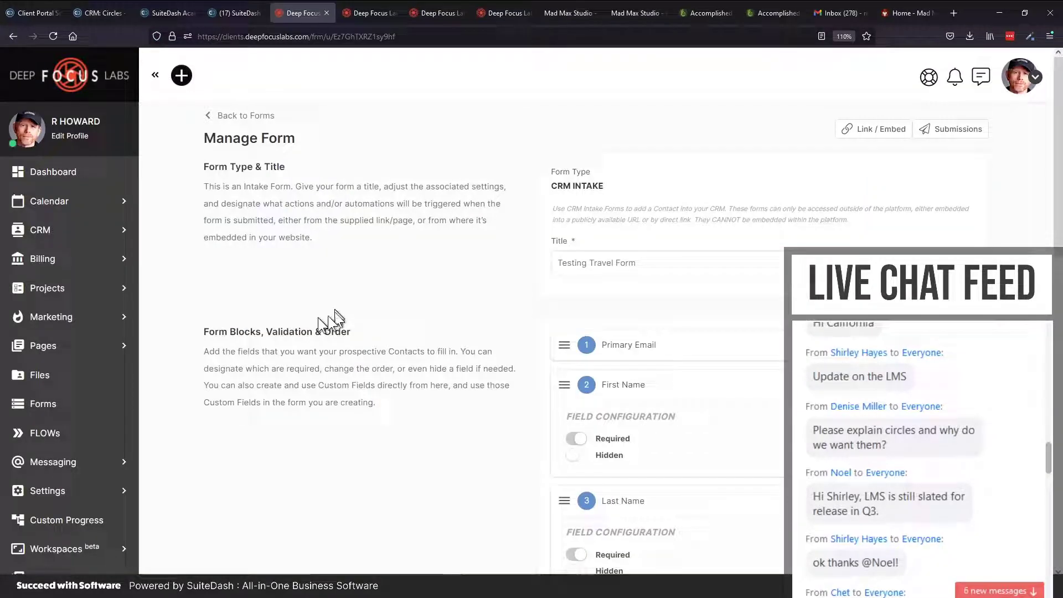
{"action": "left_click", "coordinate": [47, 348]}
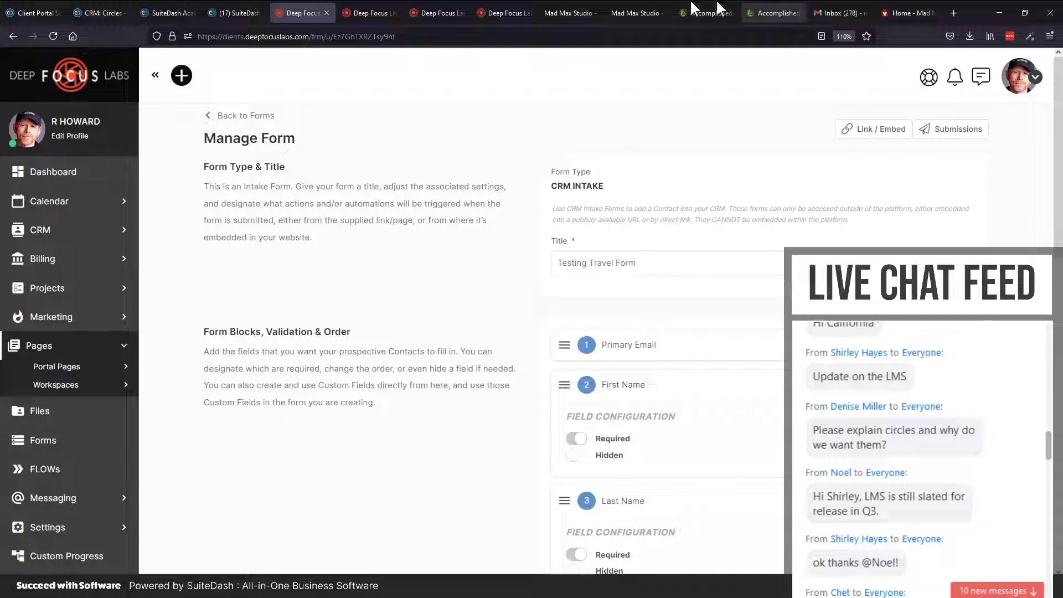
- Search the SuiteDash community for the member by surname and open the Discussions on that member's profile
{"action": "left_click", "coordinate": [217, 16]}
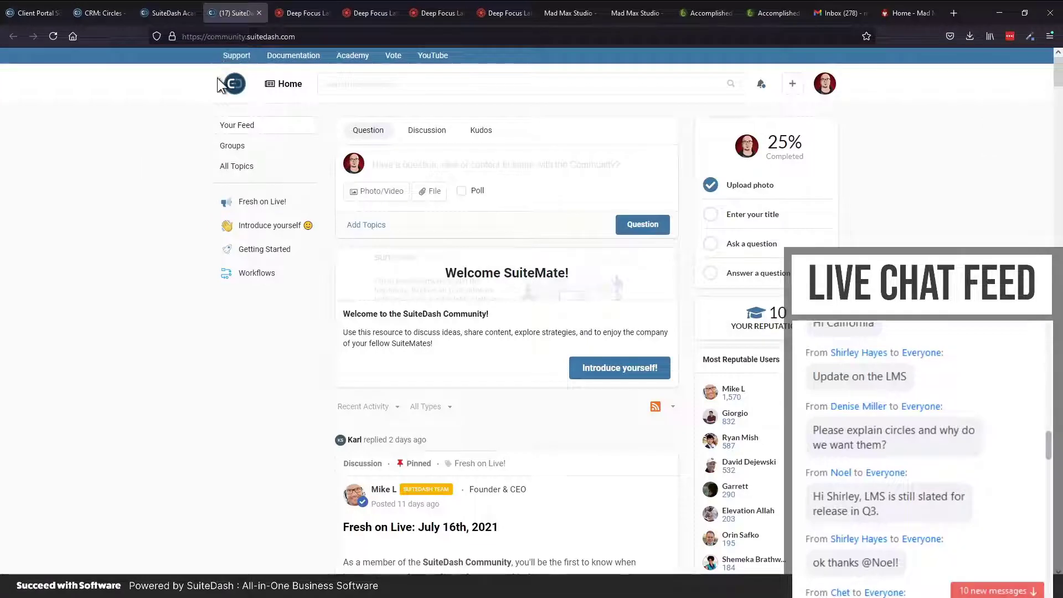
{"action": "left_click", "coordinate": [350, 82]}
{"action": "type", "text": "deje"}
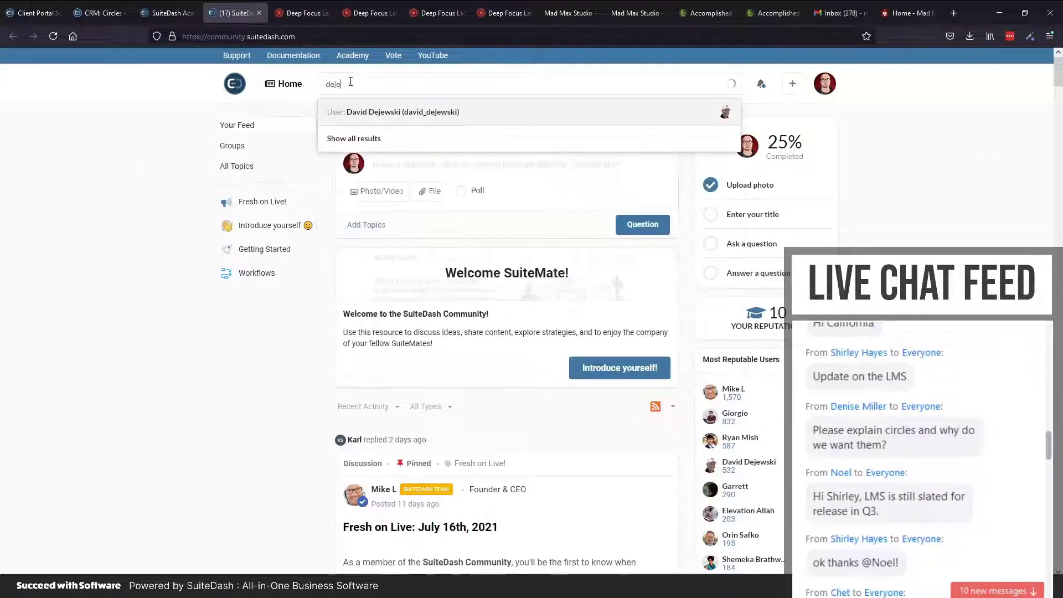
{"action": "left_click", "coordinate": [382, 112]}
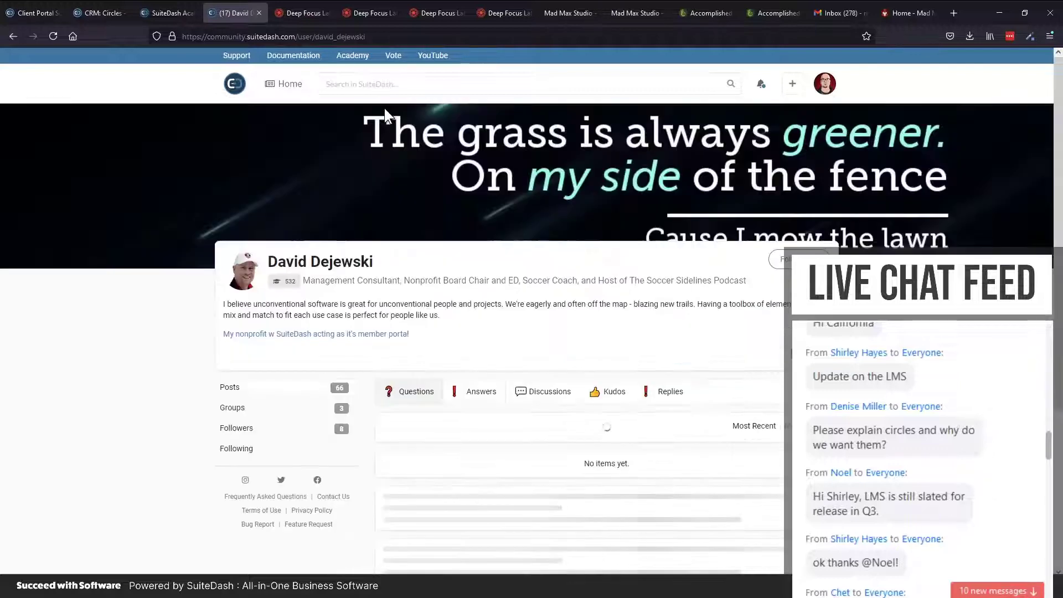
{"action": "scroll", "coordinate": [479, 352], "scroll_direction": "down", "scroll_amount": 1}
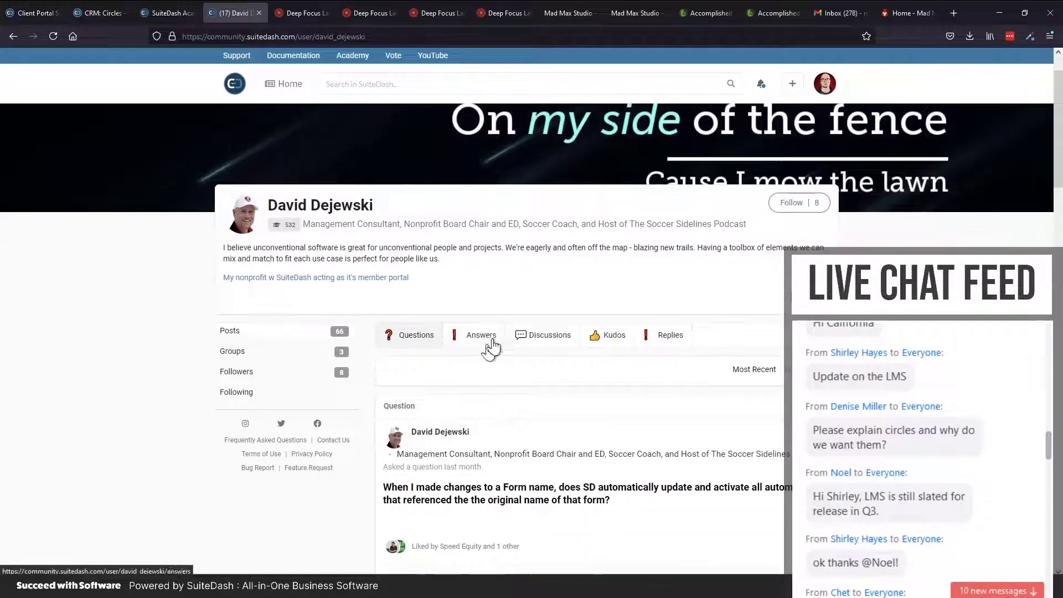
{"action": "left_click", "coordinate": [522, 336]}
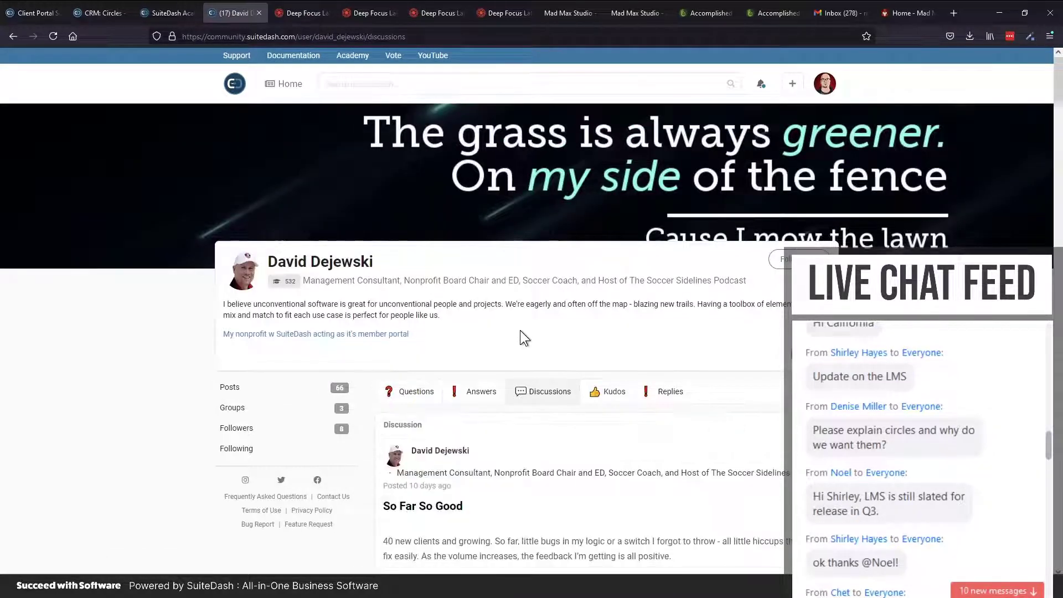
- Look through the member's discussion posts for examples of SuiteDash in use and return to the beginning of the profile
{"action": "scroll", "coordinate": [520, 332], "scroll_direction": "down", "scroll_amount": 3}
{"action": "scroll", "coordinate": [520, 331], "scroll_direction": "down", "scroll_amount": 10}
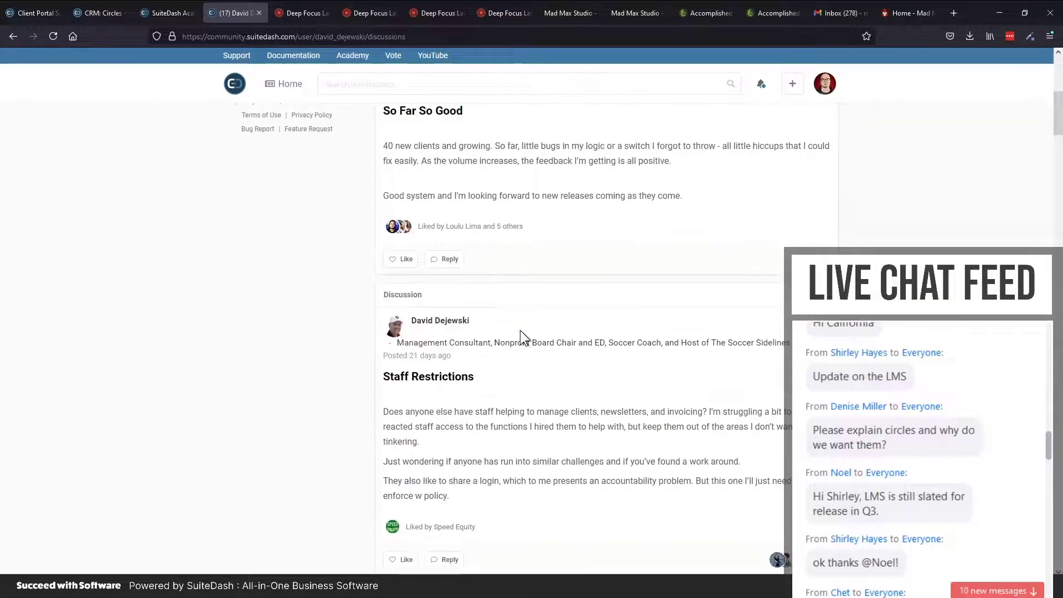
{"action": "scroll", "coordinate": [520, 335], "scroll_direction": "down", "scroll_amount": 9}
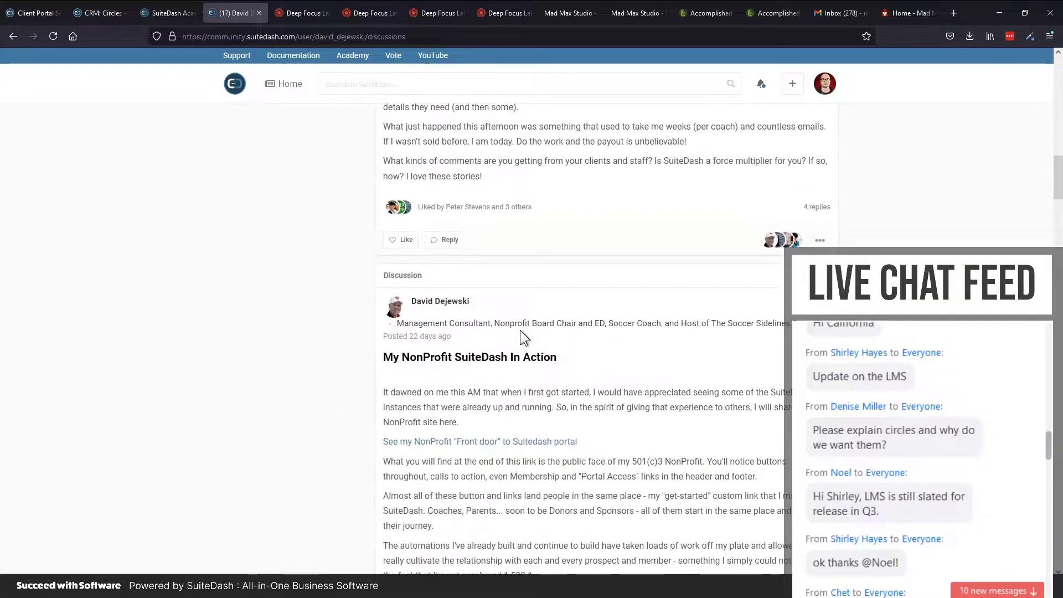
{"action": "scroll", "coordinate": [521, 335], "scroll_direction": "down", "scroll_amount": 5}
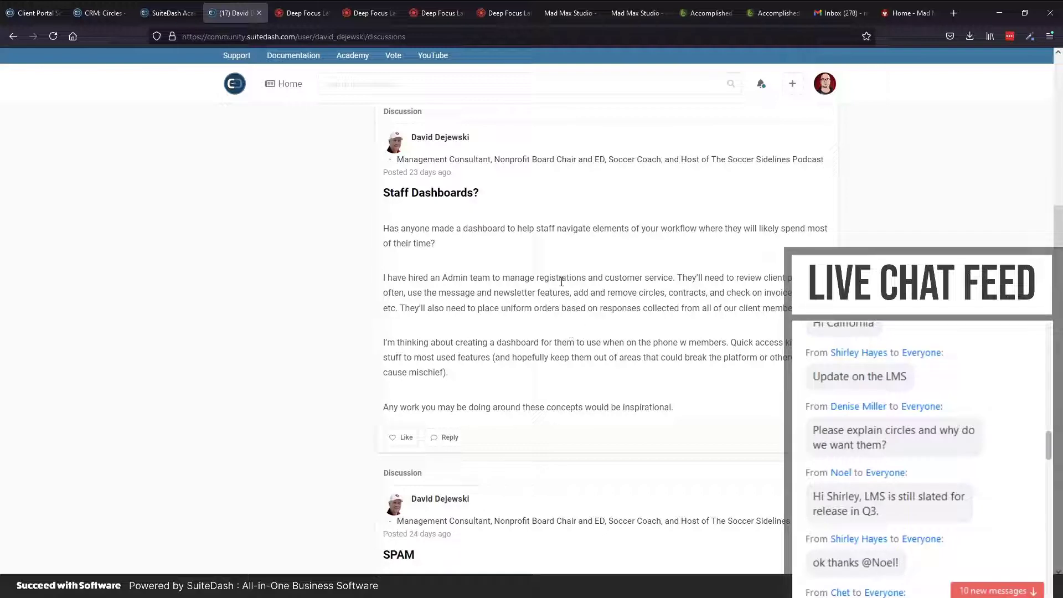
{"action": "scroll", "coordinate": [609, 279], "scroll_direction": "down", "scroll_amount": 6}
{"action": "scroll", "coordinate": [607, 277], "scroll_direction": "down", "scroll_amount": 2}
{"action": "scroll", "coordinate": [607, 277], "scroll_direction": "down", "scroll_amount": 7}
{"action": "scroll", "coordinate": [607, 278], "scroll_direction": "down", "scroll_amount": 11}
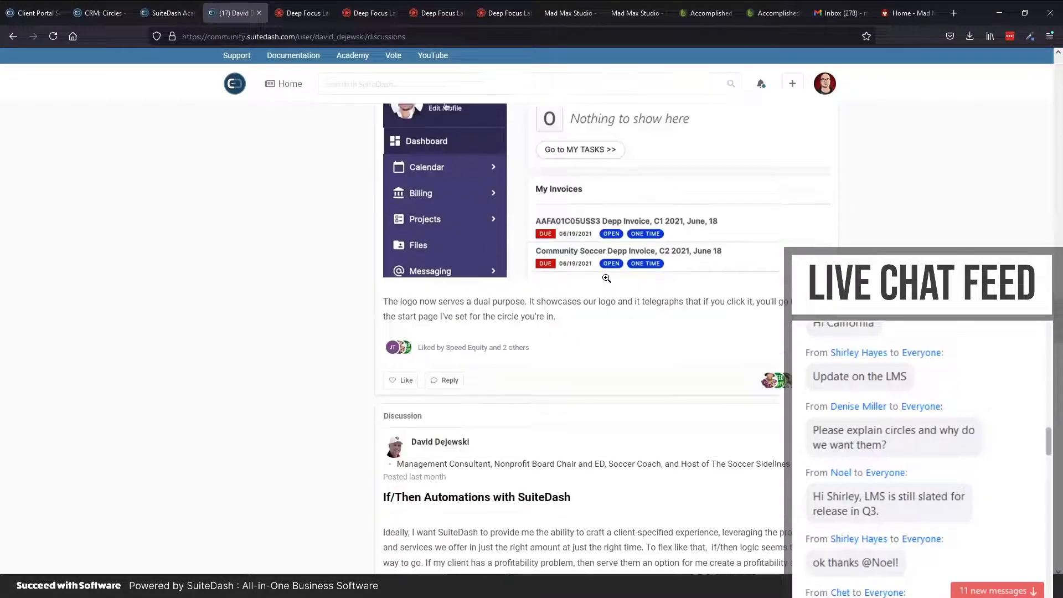
{"action": "scroll", "coordinate": [607, 278], "scroll_direction": "down", "scroll_amount": 15}
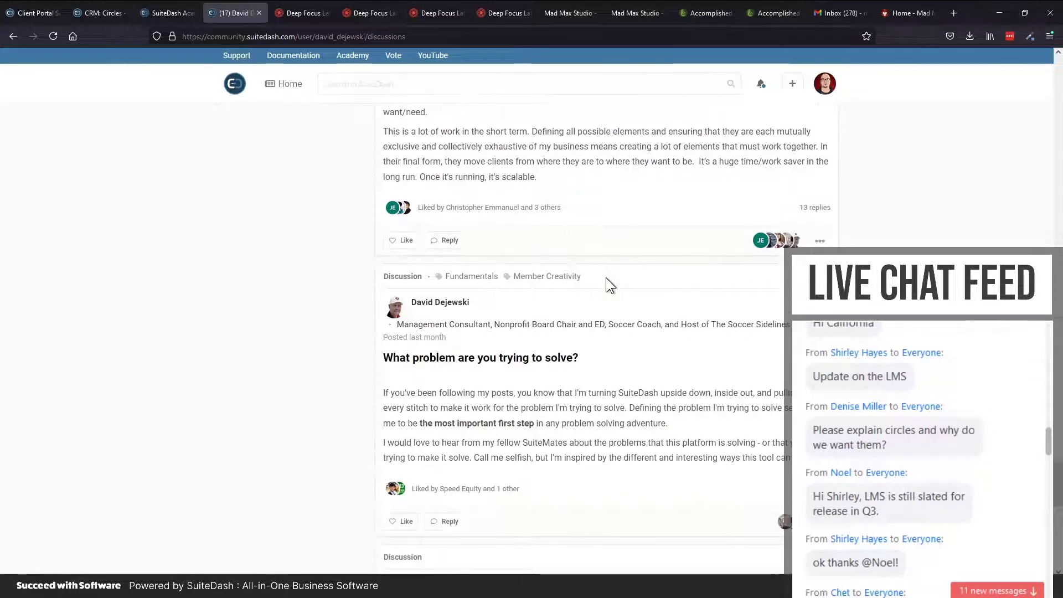
{"action": "scroll", "coordinate": [606, 277], "scroll_direction": "down", "scroll_amount": 4}
{"action": "scroll", "coordinate": [606, 277], "scroll_direction": "down", "scroll_amount": 3}
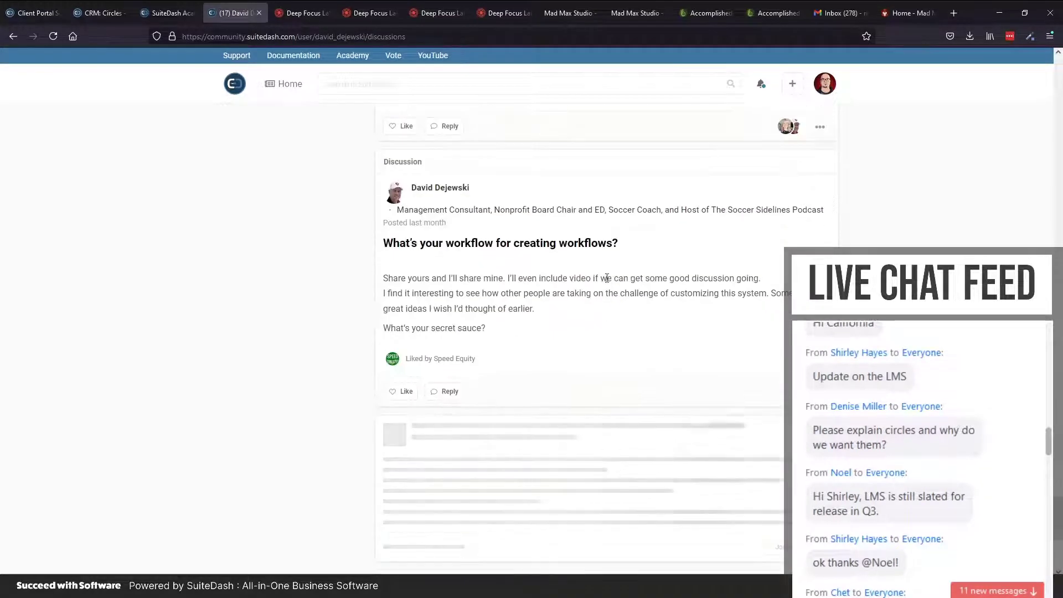
{"action": "scroll", "coordinate": [606, 277], "scroll_direction": "up", "scroll_amount": 3}
{"action": "scroll", "coordinate": [606, 277], "scroll_direction": "down", "scroll_amount": 2}
{"action": "scroll", "coordinate": [605, 277], "scroll_direction": "down", "scroll_amount": 8}
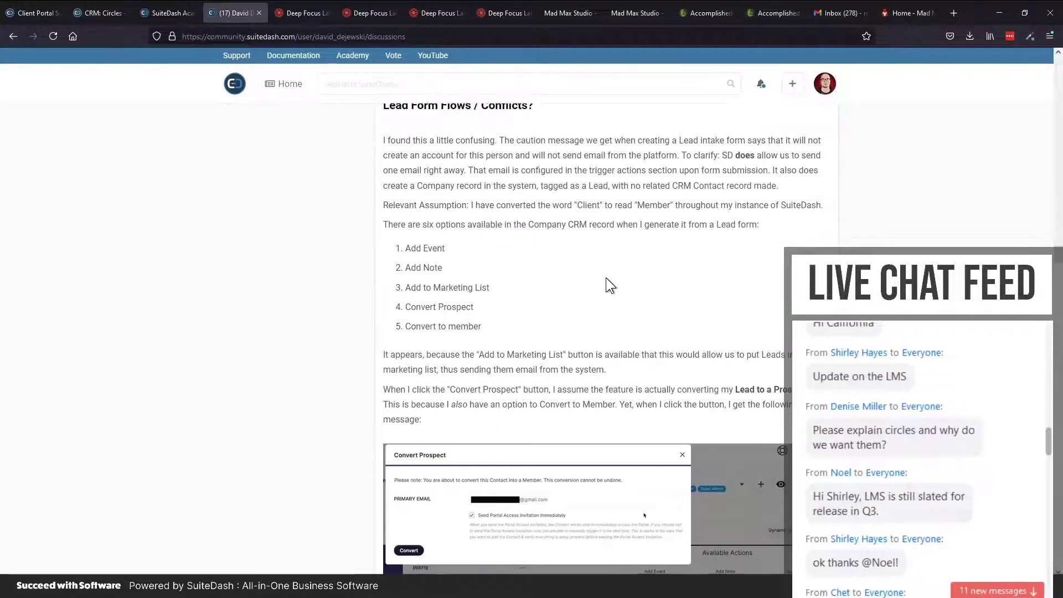
{"action": "scroll", "coordinate": [606, 277], "scroll_direction": "down", "scroll_amount": 6}
{"action": "scroll", "coordinate": [606, 277], "scroll_direction": "down", "scroll_amount": 3}
{"action": "scroll", "coordinate": [605, 277], "scroll_direction": "down", "scroll_amount": 7}
{"action": "scroll", "coordinate": [593, 347], "scroll_direction": "down", "scroll_amount": 5}
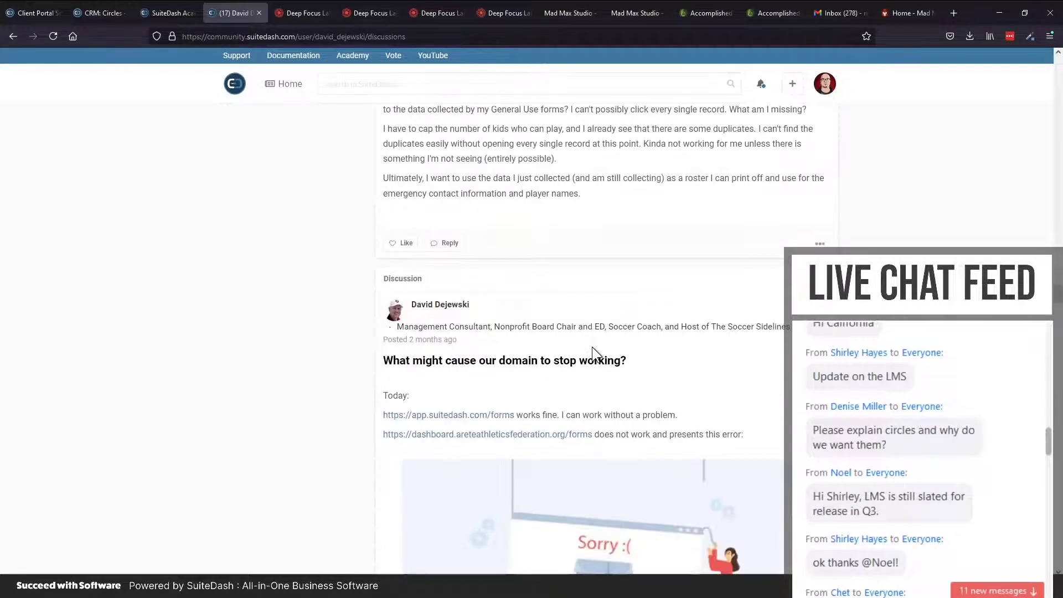
{"action": "scroll", "coordinate": [592, 347], "scroll_direction": "down", "scroll_amount": 9}
{"action": "scroll", "coordinate": [592, 347], "scroll_direction": "up", "scroll_amount": 20}
{"action": "scroll", "coordinate": [593, 347], "scroll_direction": "up", "scroll_amount": 20}
{"action": "scroll", "coordinate": [592, 355], "scroll_direction": "up", "scroll_amount": 20}
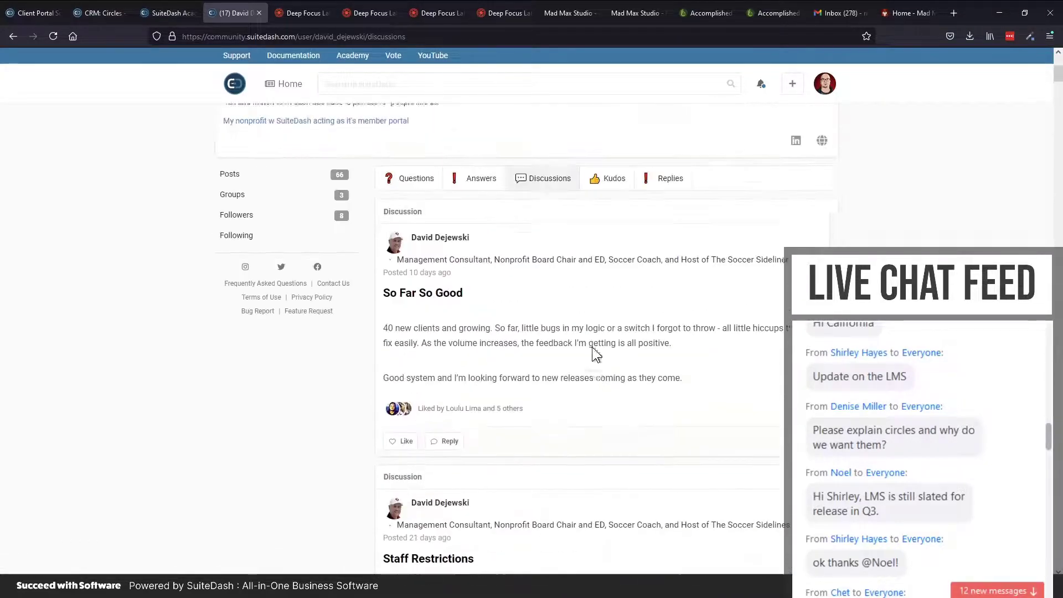
{"action": "scroll", "coordinate": [592, 346], "scroll_direction": "up", "scroll_amount": 5}
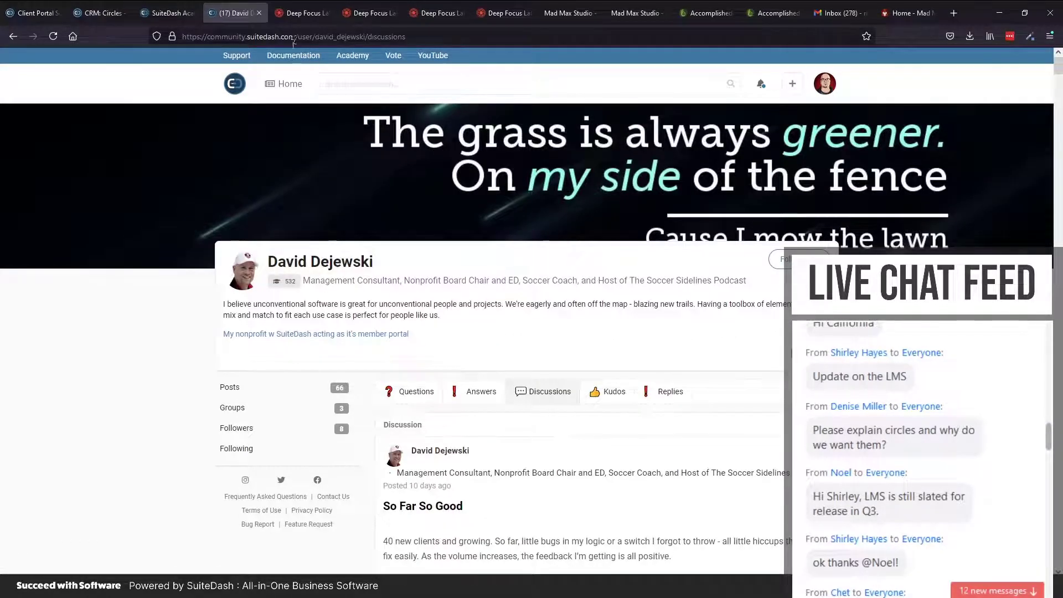
- Open youtube.com/suitedash in a new browser tab and browse the channel's uploaded videos
{"action": "left_click", "coordinate": [954, 14]}
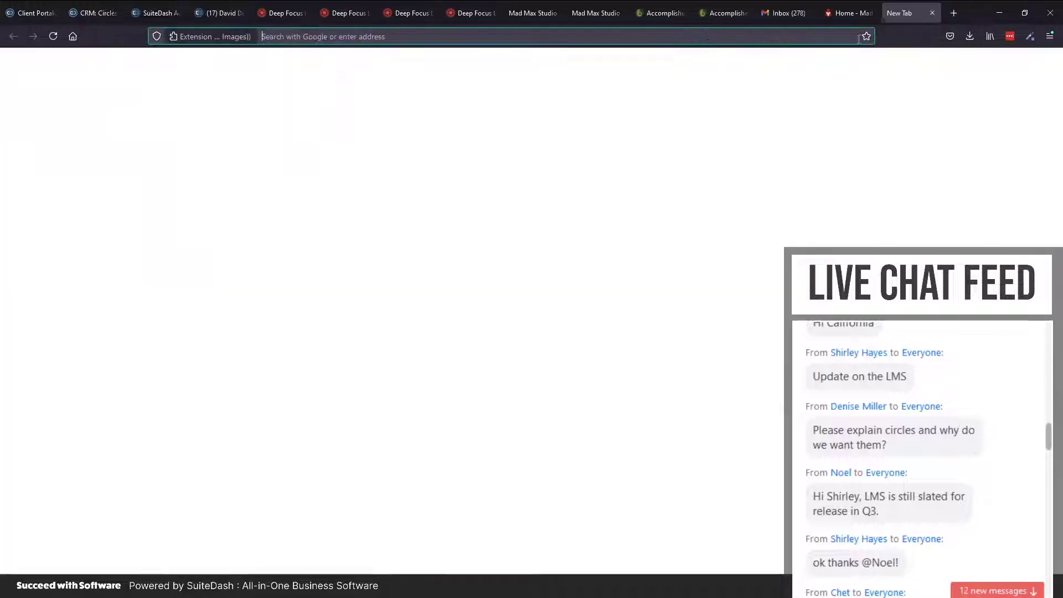
{"action": "type", "text": "youtube.com/suitedash"}
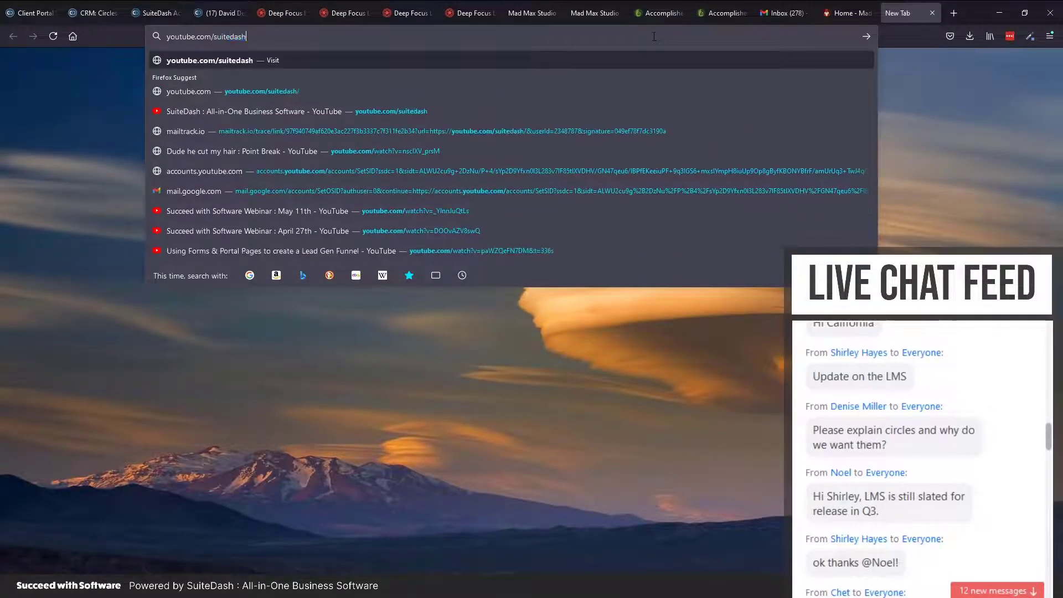
{"action": "key", "text": "Return"}
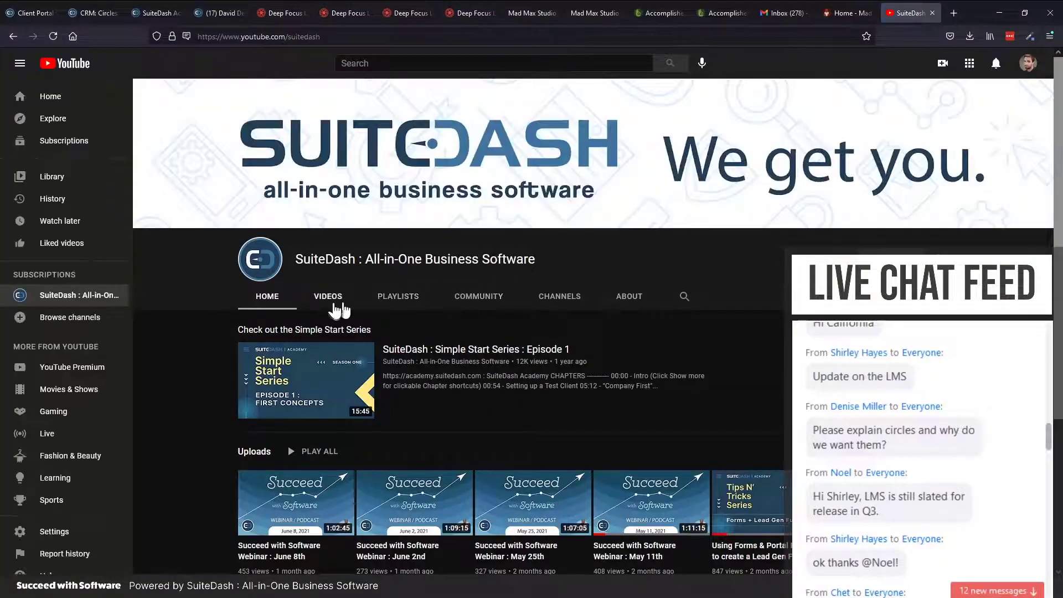
{"action": "left_click", "coordinate": [331, 302]}
{"action": "scroll", "coordinate": [426, 351], "scroll_direction": "down", "scroll_amount": 2}
{"action": "scroll", "coordinate": [441, 357], "scroll_direction": "down", "scroll_amount": 3}
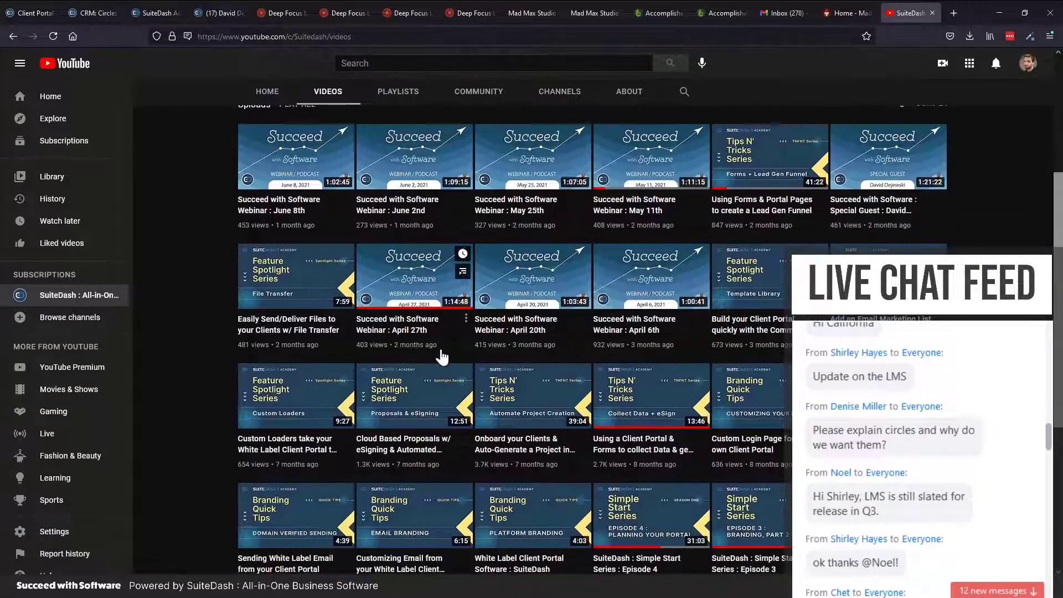
{"action": "scroll", "coordinate": [440, 354], "scroll_direction": "down", "scroll_amount": 1}
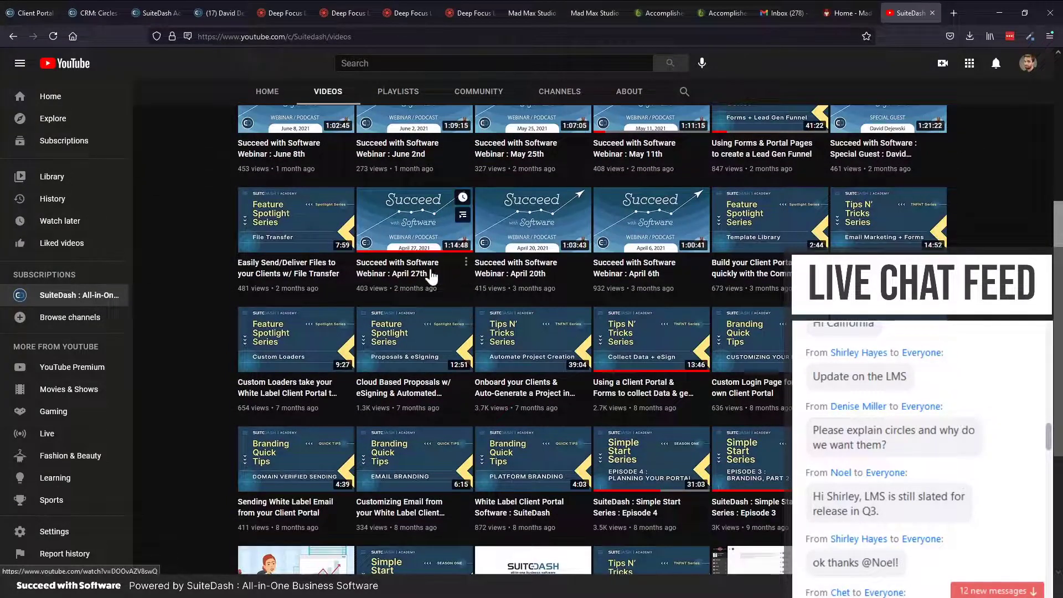